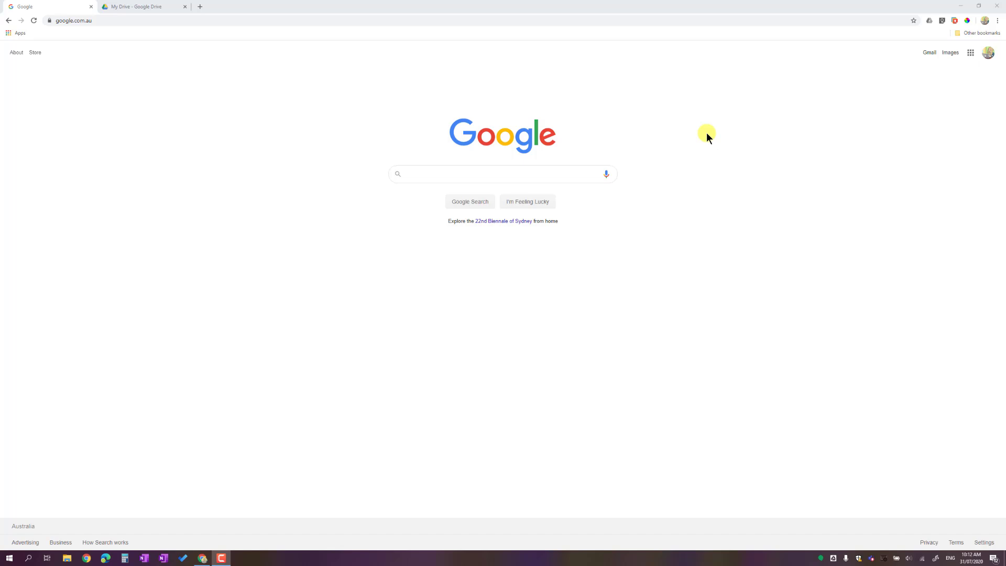
Step: Switch back and forth between the Google and My Drive tabs, ending on My Drive
{"action": "left_click", "coordinate": [147, 9]}
{"action": "left_click", "coordinate": [40, 9]}
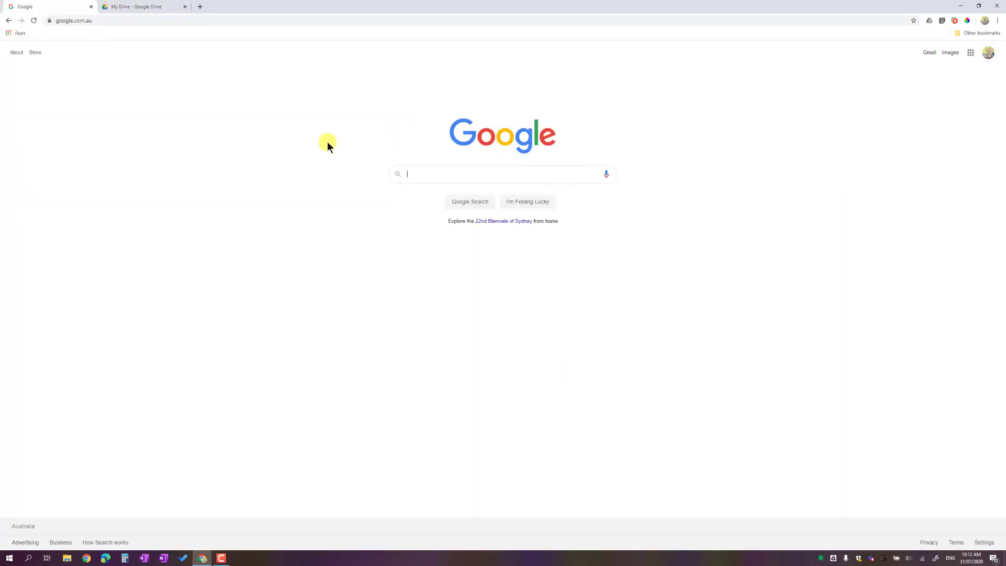
{"action": "left_click", "coordinate": [164, 8]}
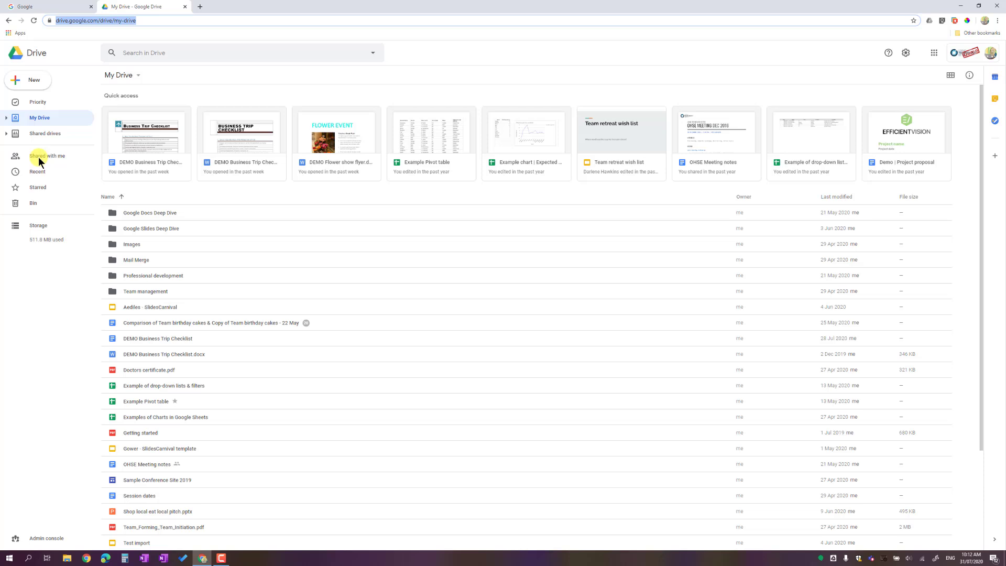
{"action": "left_click", "coordinate": [83, 8]}
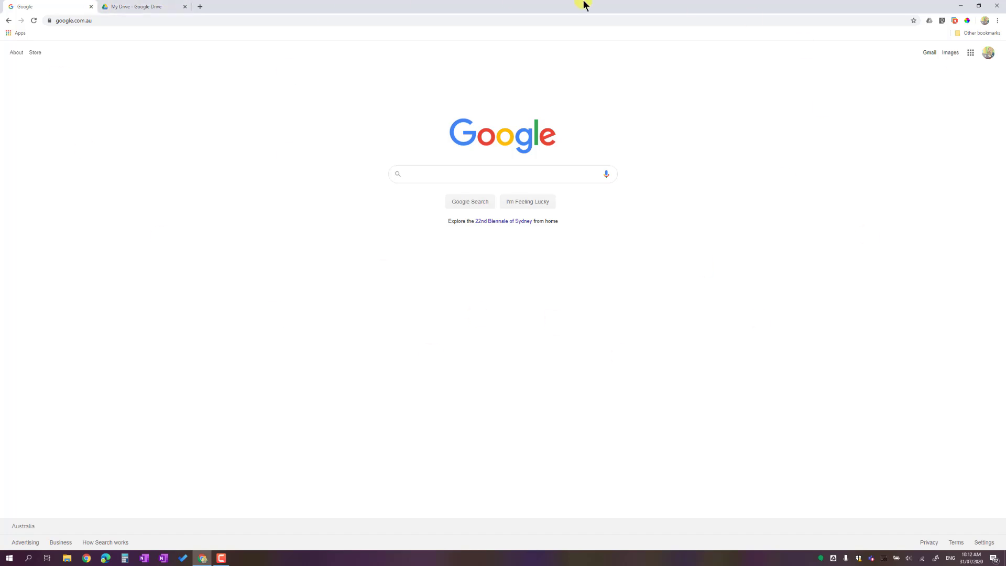
{"action": "left_click", "coordinate": [143, 9]}
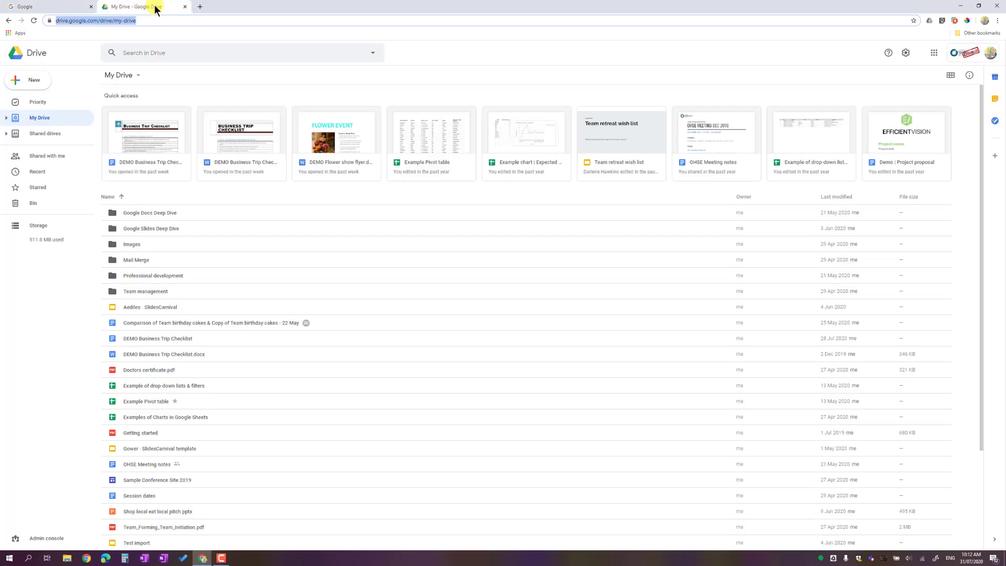
Step: Move the My Drive tab into its own new Chrome window
{"action": "right_click", "coordinate": [156, 10]}
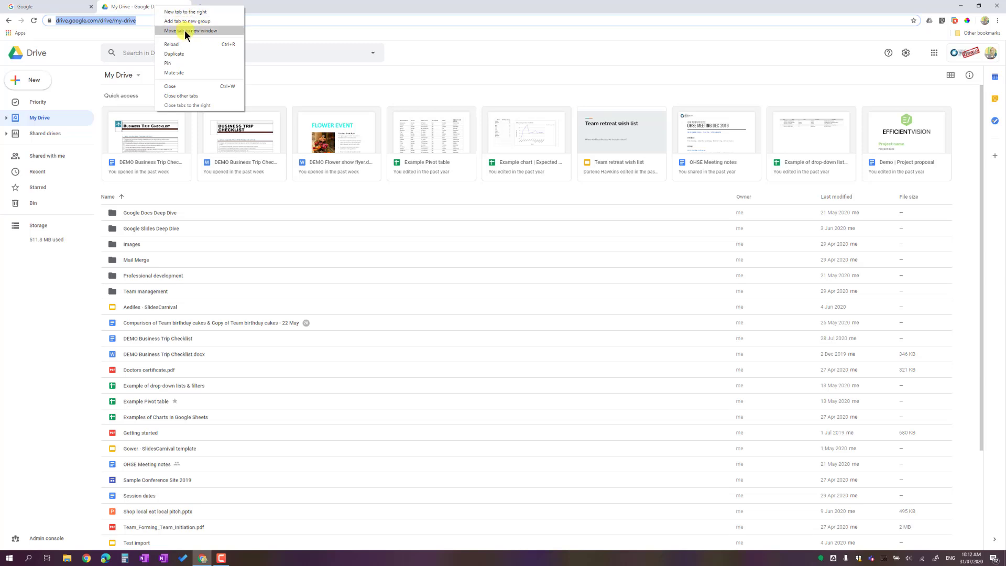
{"action": "left_click", "coordinate": [212, 31]}
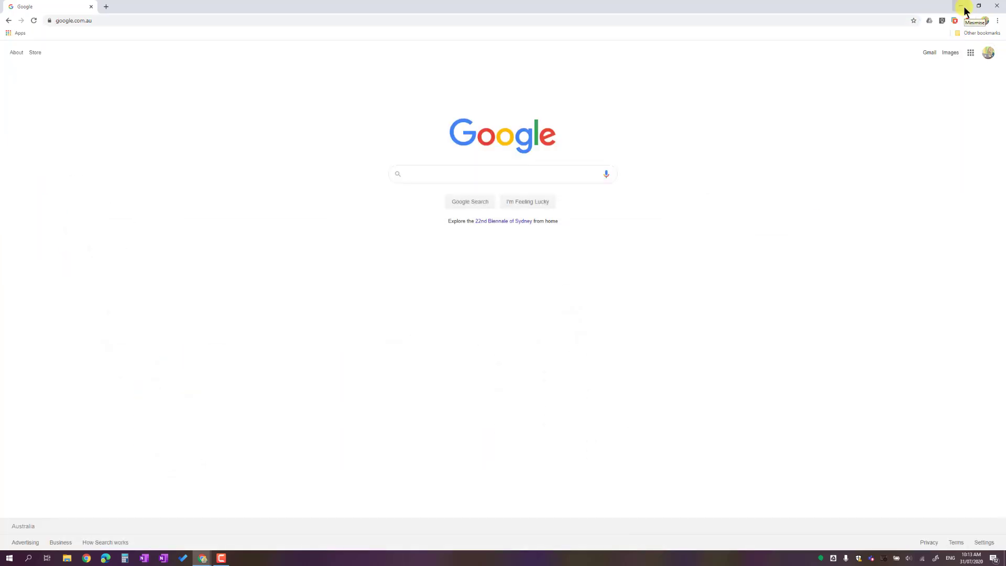
Step: Minimize and restore the Google window, then un-maximize it and drag it toward the top-left
{"action": "left_click", "coordinate": [962, 7]}
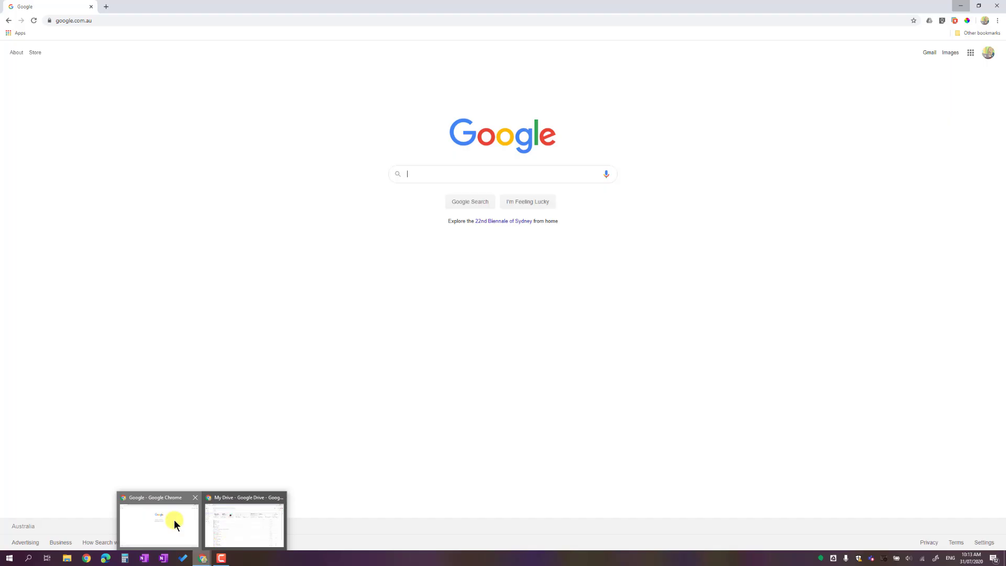
{"action": "left_click", "coordinate": [174, 520]}
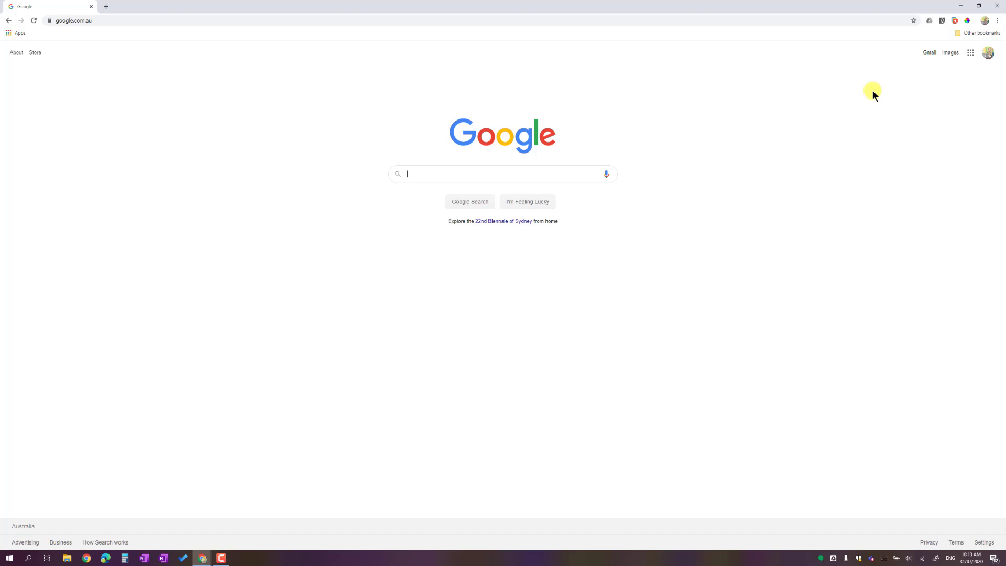
{"action": "left_click", "coordinate": [980, 7]}
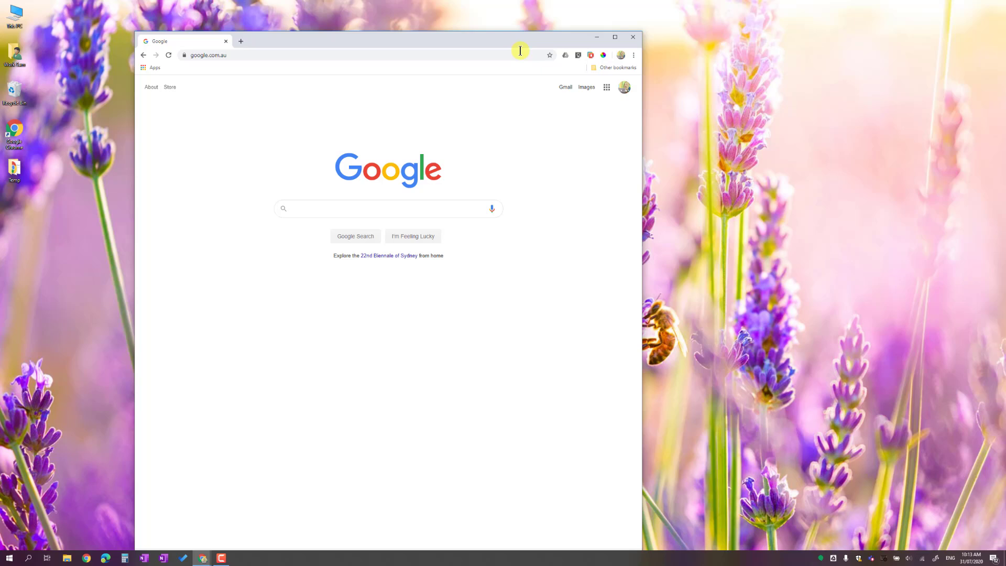
{"action": "left_click_drag", "start_coordinate": [498, 36], "coordinate": [381, 25]}
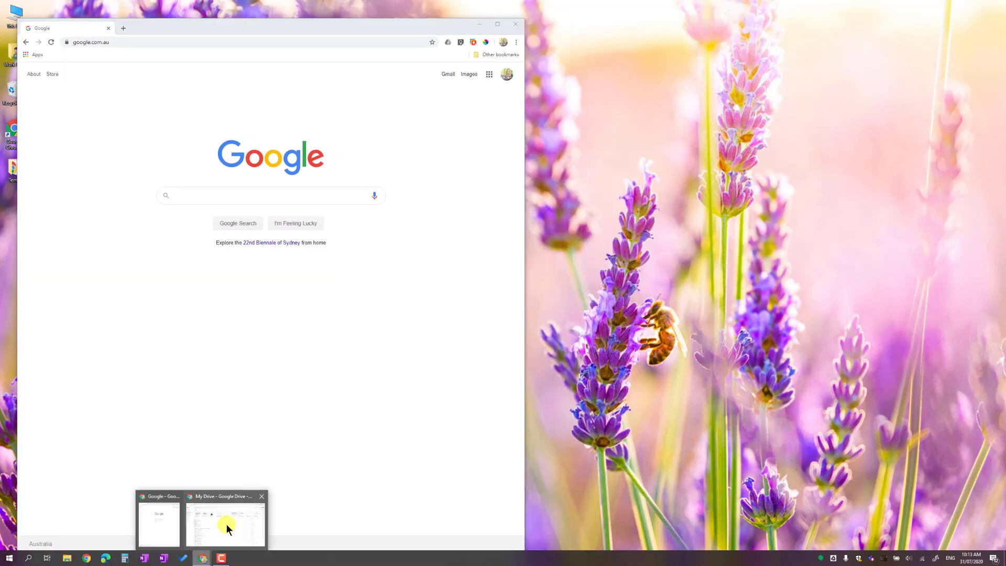
{"action": "mouse_move", "coordinate": [204, 558]}
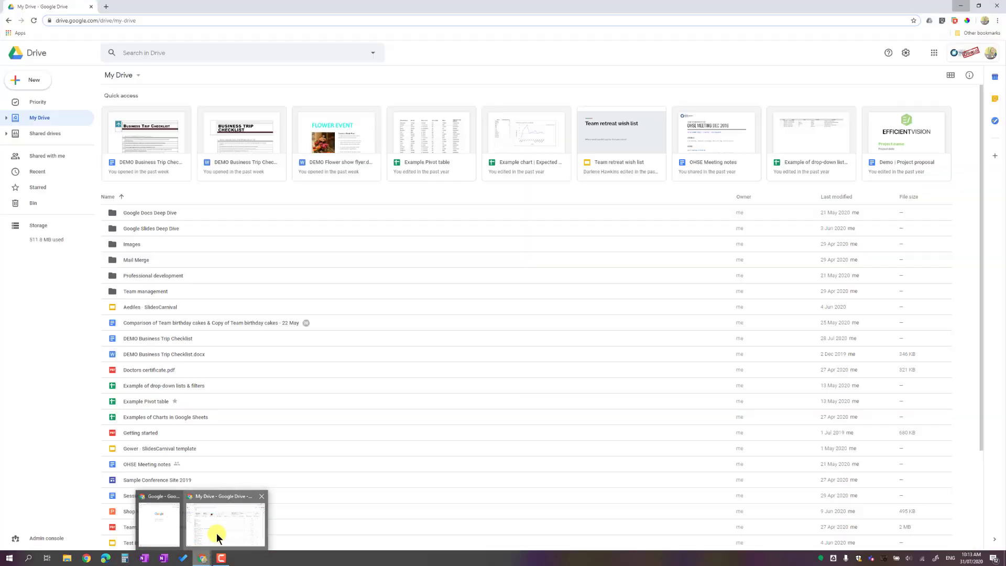
Step: Un-maximize the My Drive window and drag both windows apart: Google left, Drive right
{"action": "left_click", "coordinate": [216, 534]}
{"action": "left_click", "coordinate": [979, 7]}
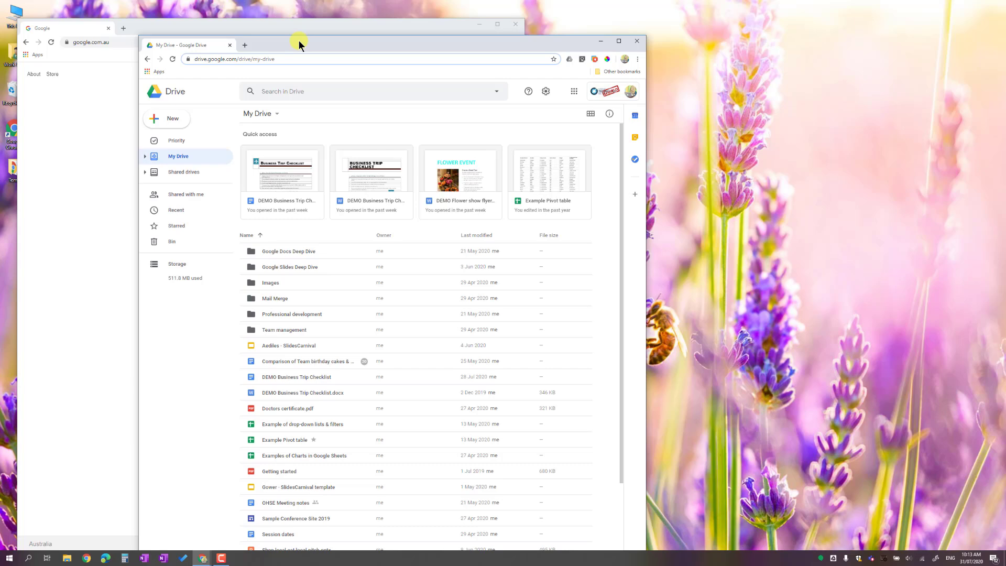
{"action": "left_click_drag", "start_coordinate": [299, 40], "coordinate": [658, 25]}
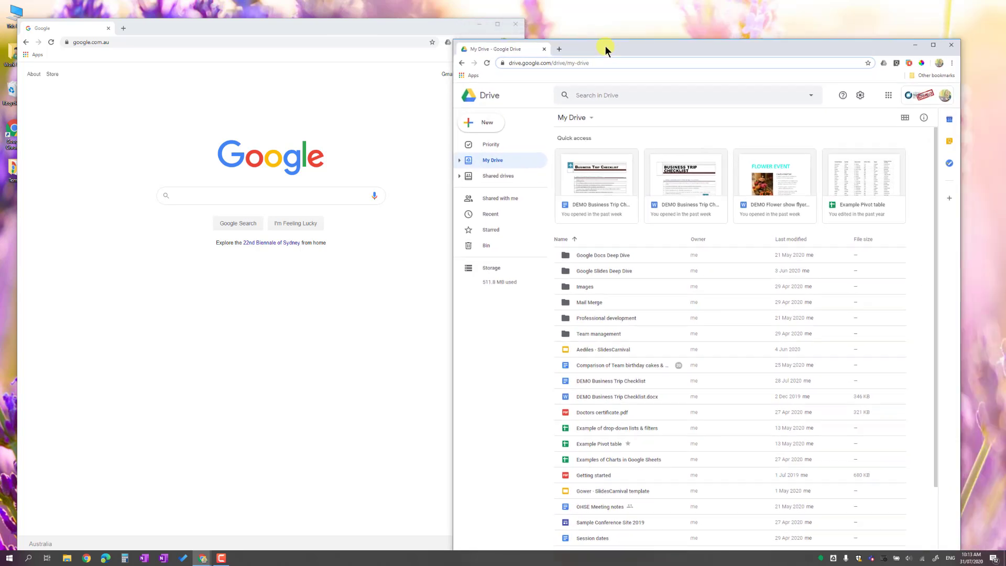
{"action": "left_click_drag", "start_coordinate": [657, 25], "coordinate": [606, 47]}
{"action": "mouse_move", "coordinate": [379, 29]}
{"action": "left_mouse_down"}
{"action": "mouse_move", "coordinate": [402, 20]}
{"action": "mouse_move", "coordinate": [382, 17]}
{"action": "left_mouse_up"}
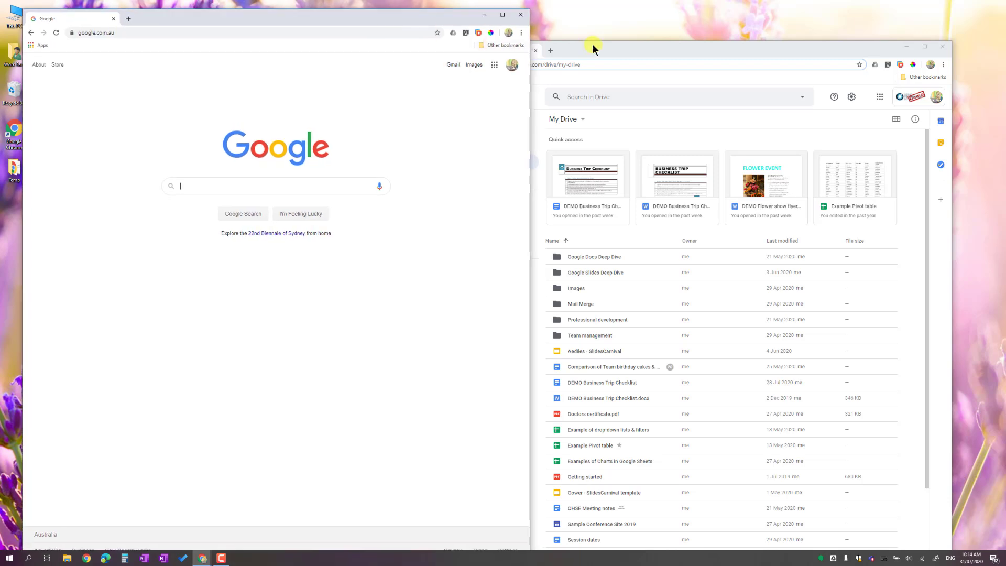
{"action": "left_click_drag", "start_coordinate": [592, 45], "coordinate": [642, 17]}
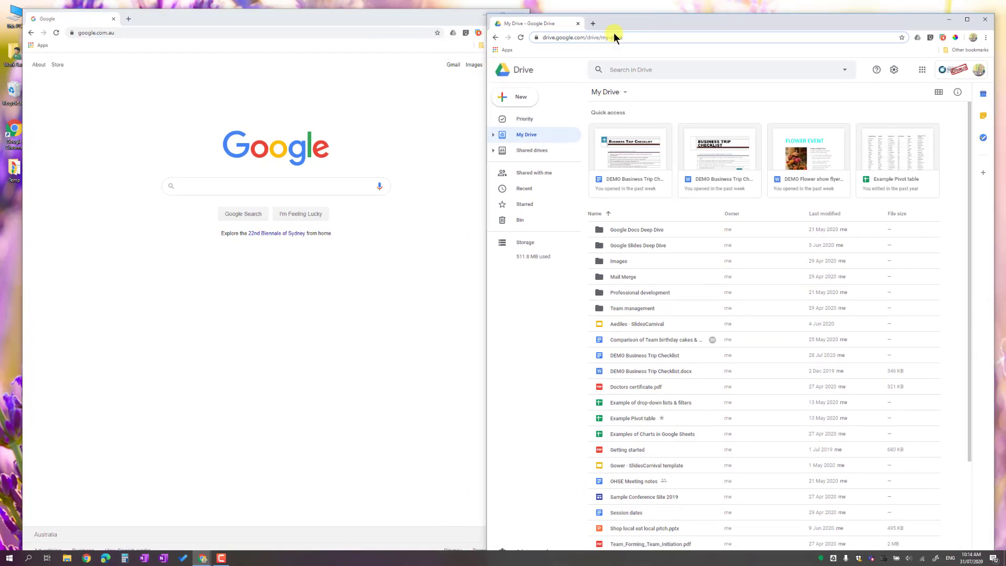
{"action": "left_click_drag", "start_coordinate": [382, 15], "coordinate": [372, 14]}
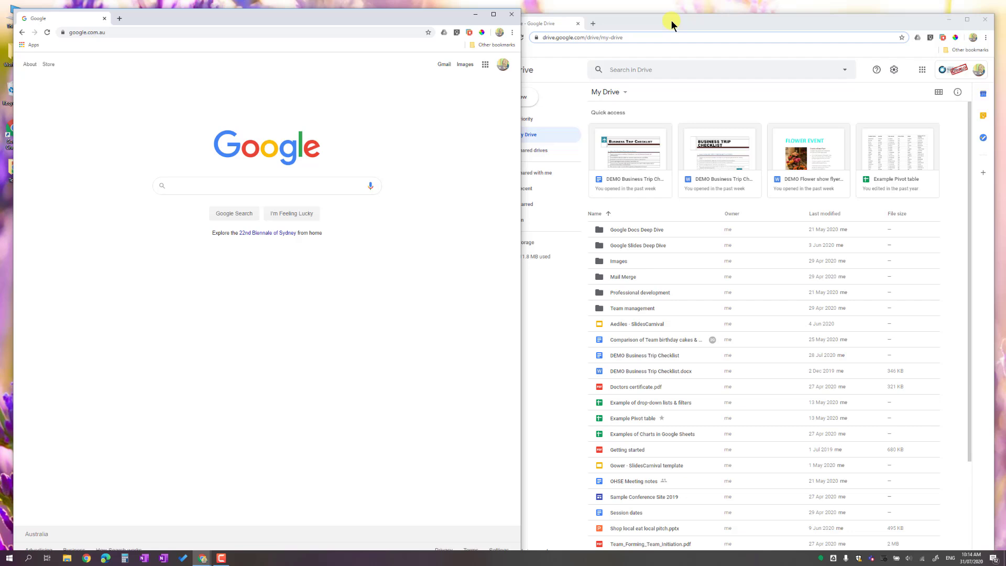
{"action": "left_click_drag", "start_coordinate": [671, 20], "coordinate": [680, 15]}
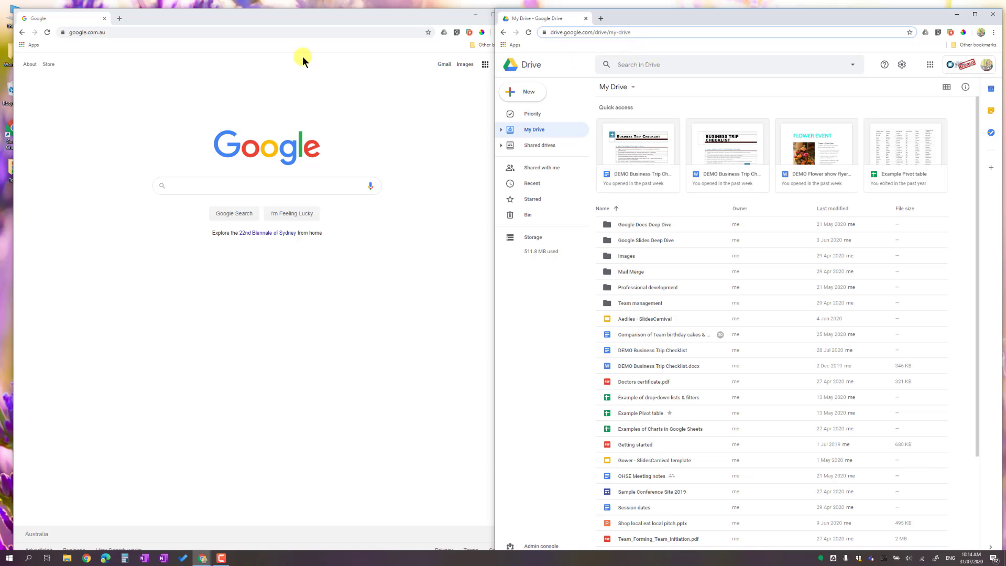
Step: Drag the Google window to the left screen edge until it snaps to the left half
{"action": "left_click_drag", "start_coordinate": [287, 17], "coordinate": [285, 15]}
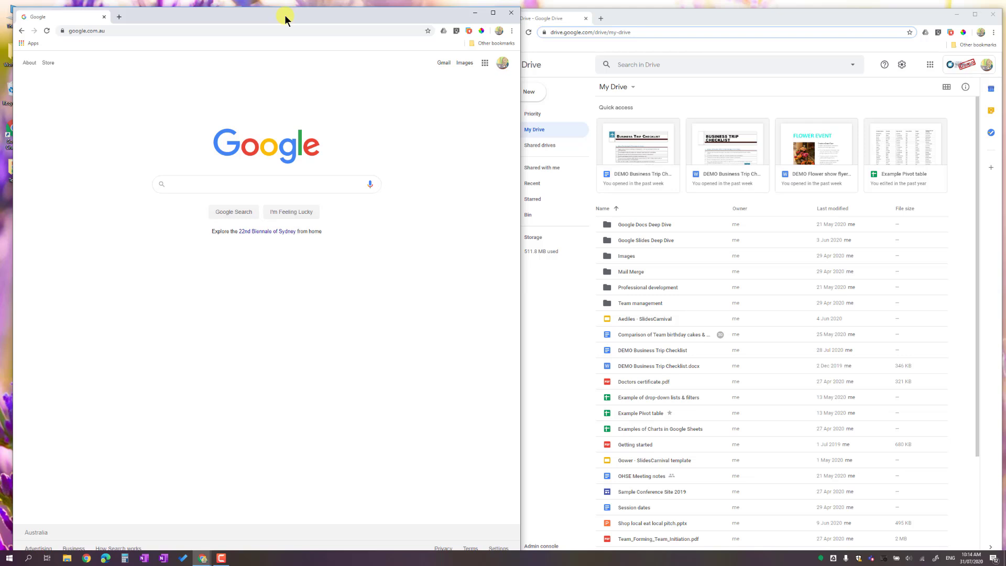
{"action": "left_click_drag", "start_coordinate": [285, 15], "coordinate": [2, 89]}
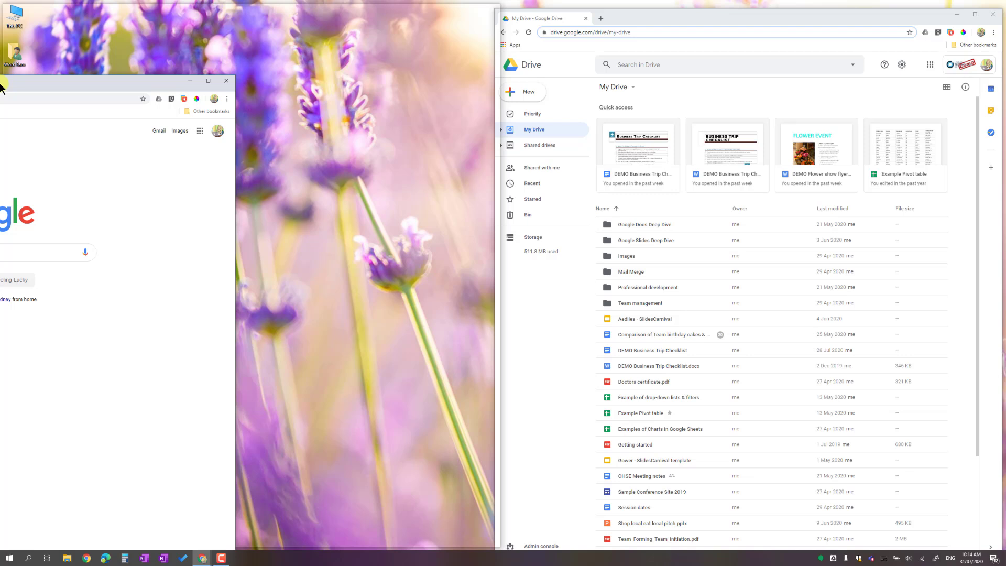
{"action": "left_click_drag", "start_coordinate": [2, 84], "coordinate": [1, 82]}
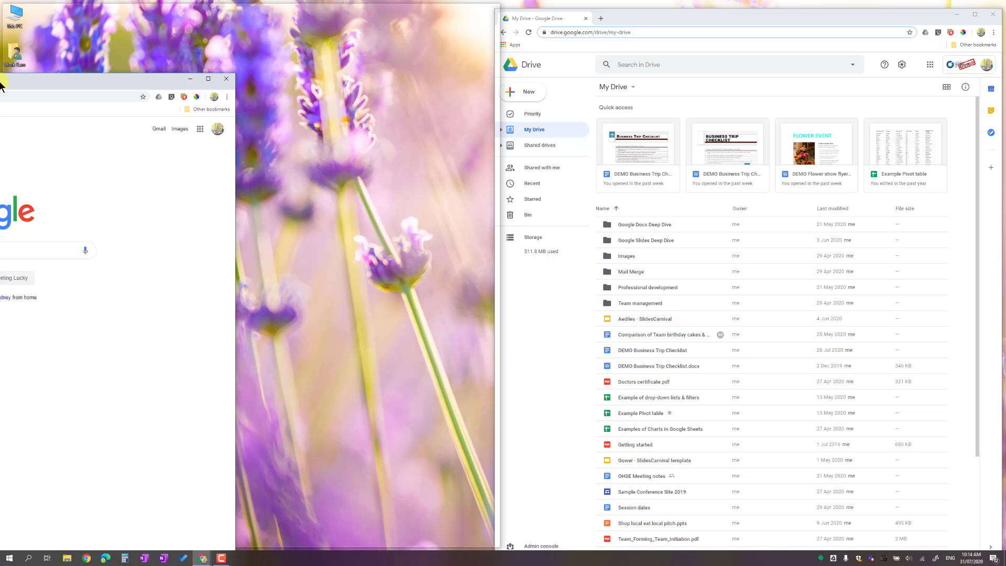
{"action": "left_click_drag", "start_coordinate": [1, 82], "coordinate": [1, 86]}
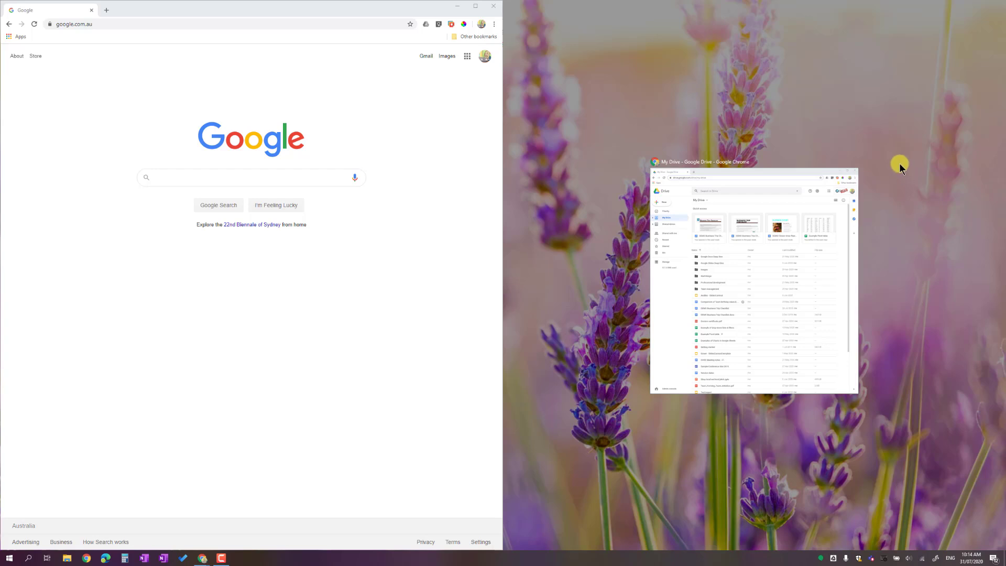
Step: Pick the My Drive thumbnail in Snap Assist for the right half, then activate the Google window
{"action": "mouse_move", "coordinate": [754, 279]}
{"action": "left_click", "coordinate": [735, 187]}
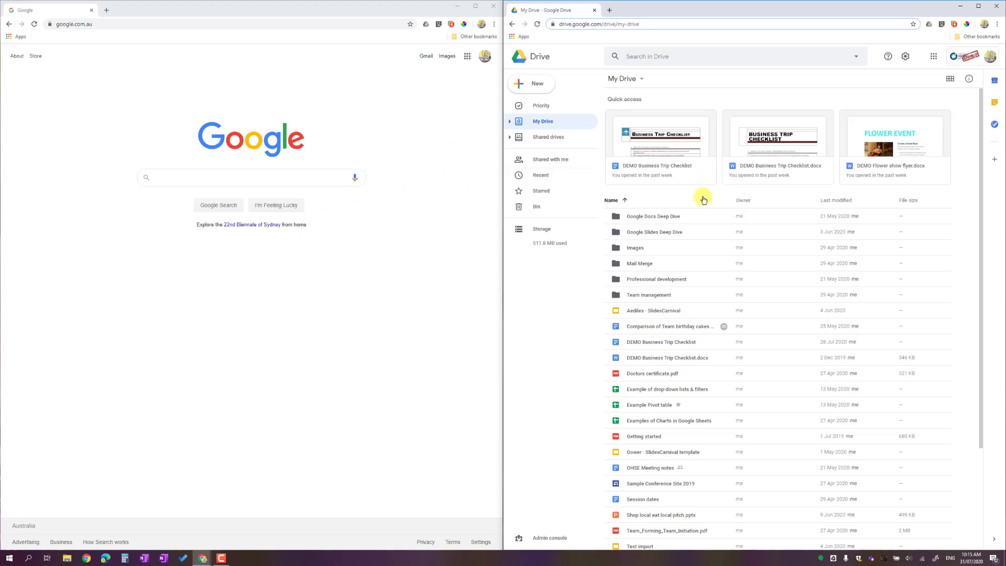
{"action": "left_click", "coordinate": [416, 104]}
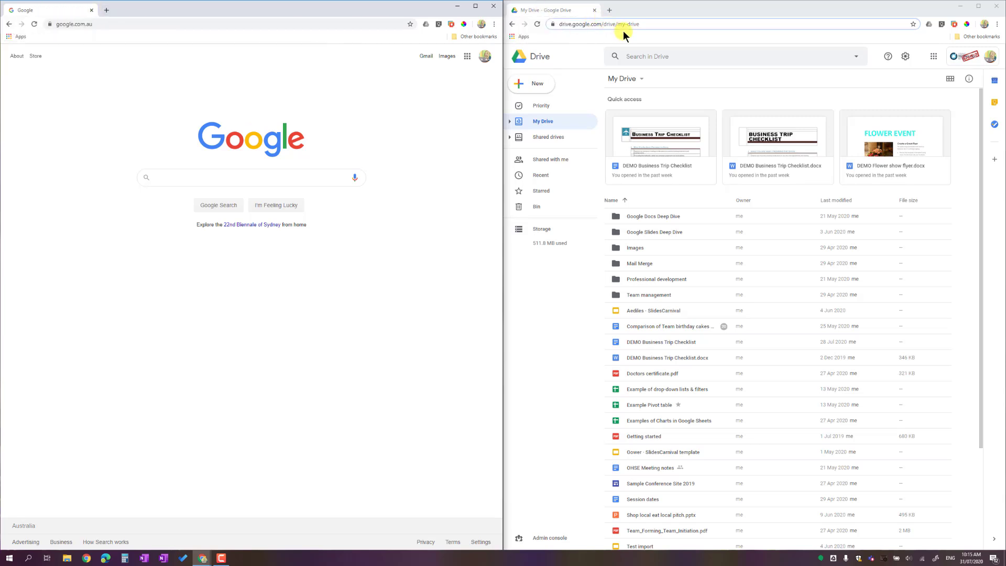
Step: Drag the My Drive tab into the left window's tab strip, right after the Google tab
{"action": "left_click", "coordinate": [543, 11]}
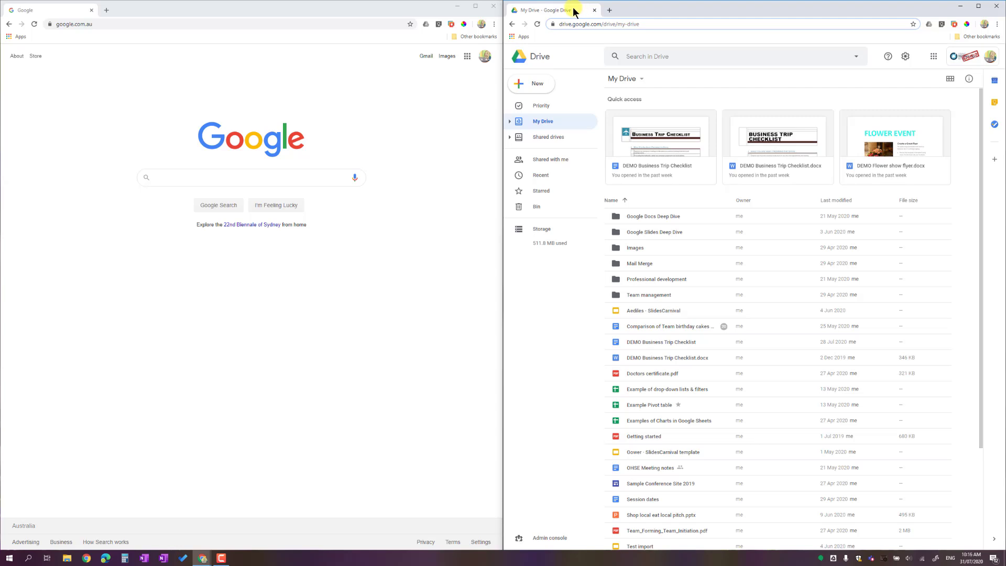
{"action": "left_click_drag", "start_coordinate": [575, 12], "coordinate": [433, 36]}
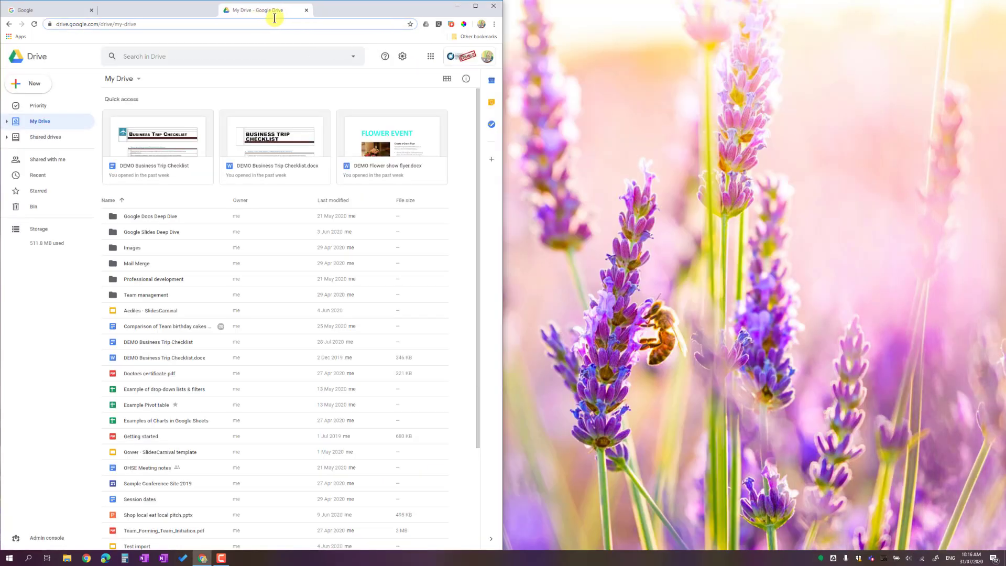
{"action": "left_click_drag", "start_coordinate": [433, 36], "coordinate": [168, 23]}
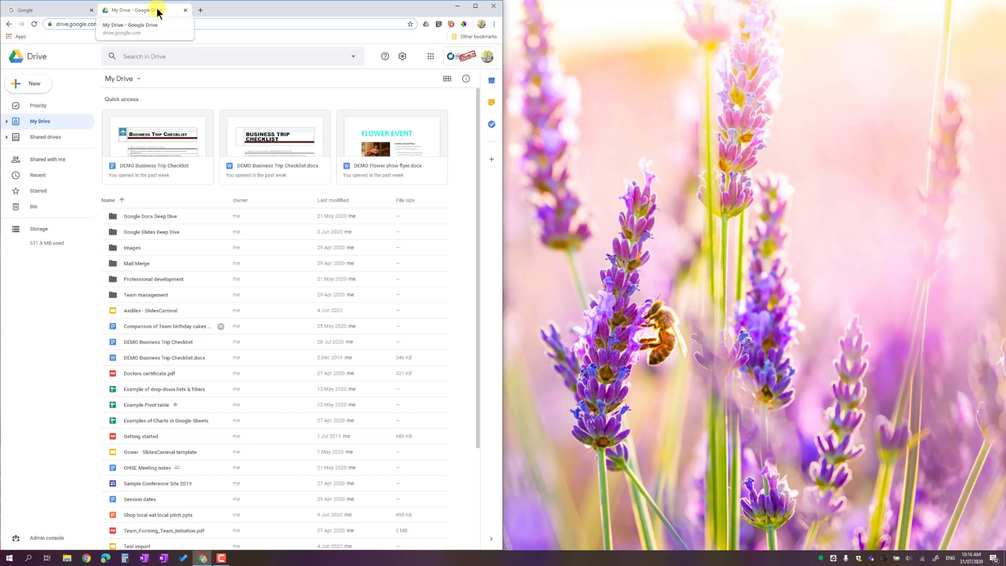
{"action": "mouse_move", "coordinate": [156, 10]}
{"action": "left_mouse_down"}
{"action": "mouse_move", "coordinate": [699, 12]}
{"action": "mouse_move", "coordinate": [147, 19]}
{"action": "left_mouse_up"}
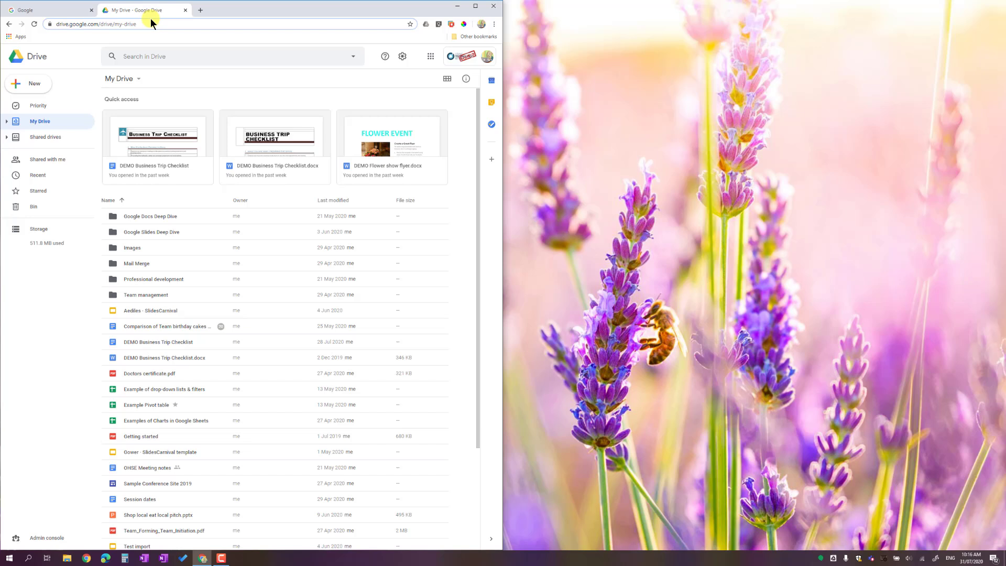